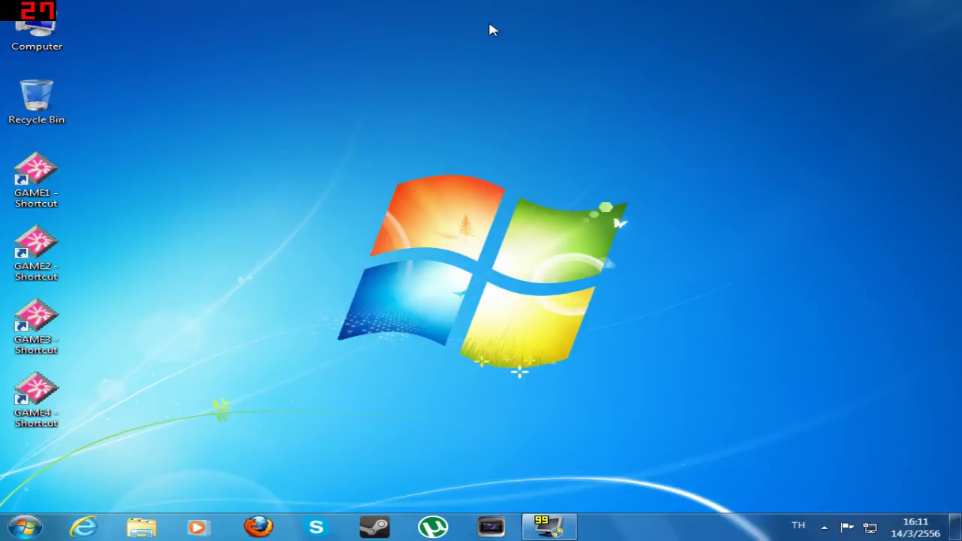
# Launch the Firefox browser and go to youtube.com.
pyautogui.click(277, 529)
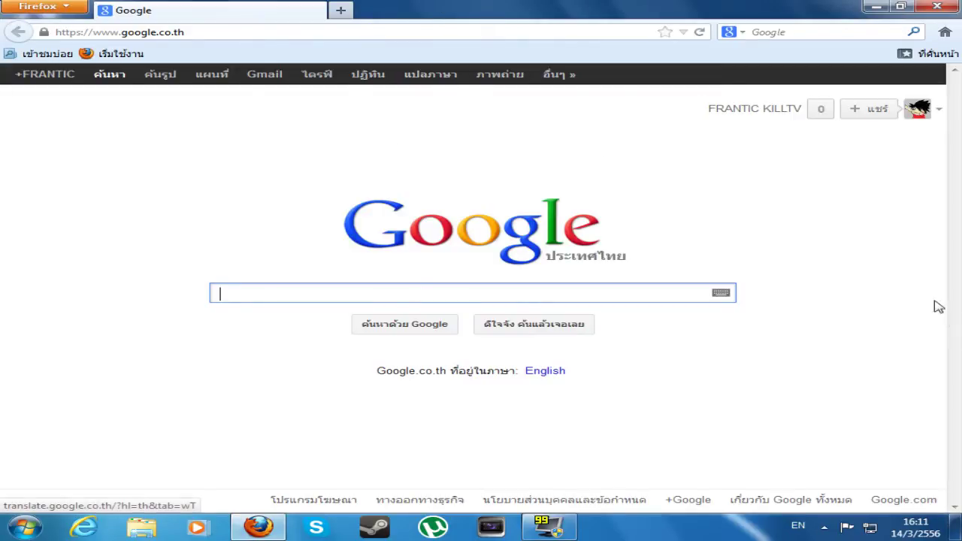
pyautogui.hotkey('ctrl', 'l')
pyautogui.write('youtube.com/')
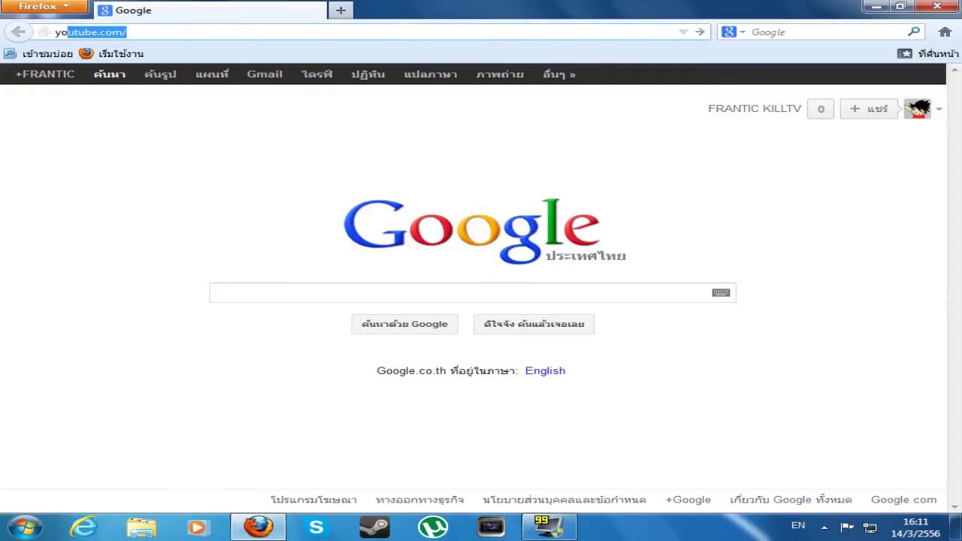
pyautogui.press('Return')
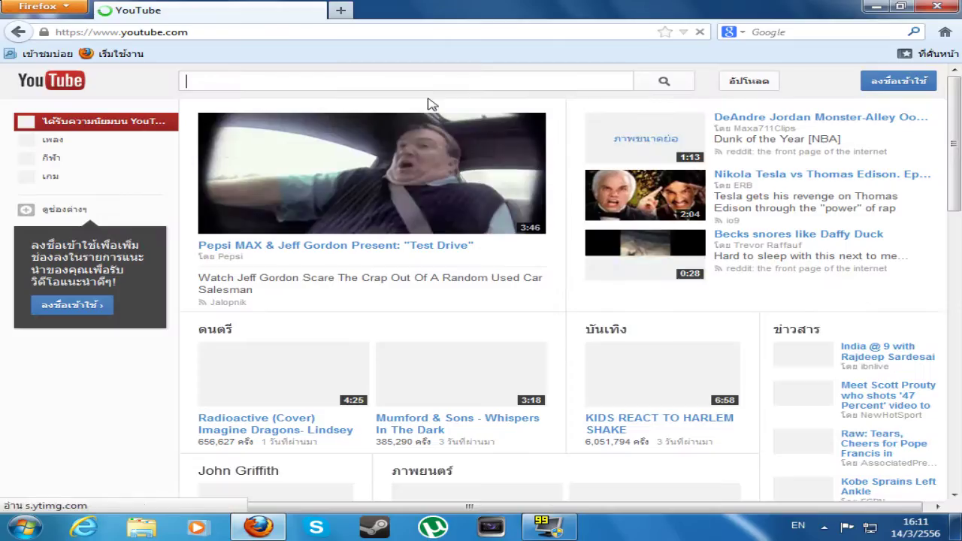
# Search YouTube for "Payphone punk" and open the Crown The Empire "Payphone" lyric video (Punk Goes Pop 5).
pyautogui.write('s')
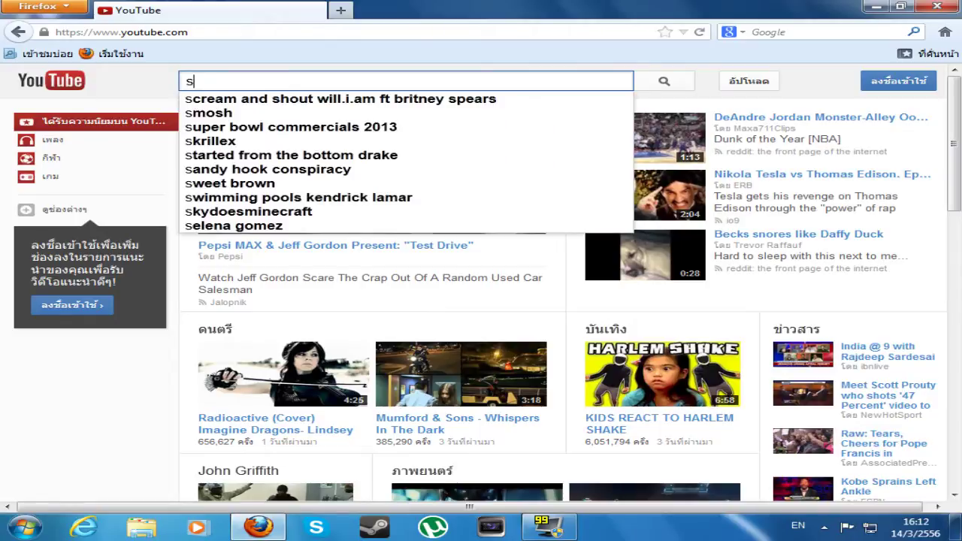
pyautogui.press('BackSpace')
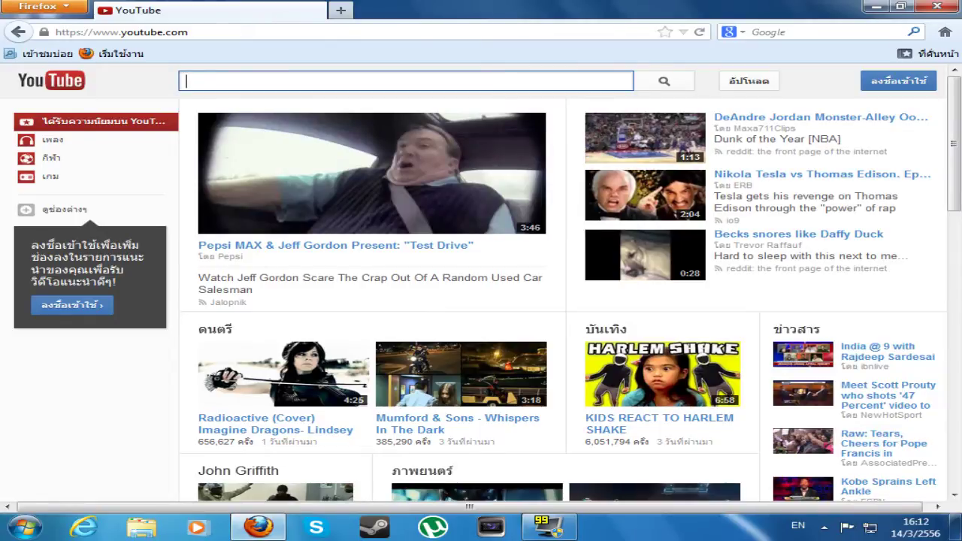
pyautogui.write('Pa')
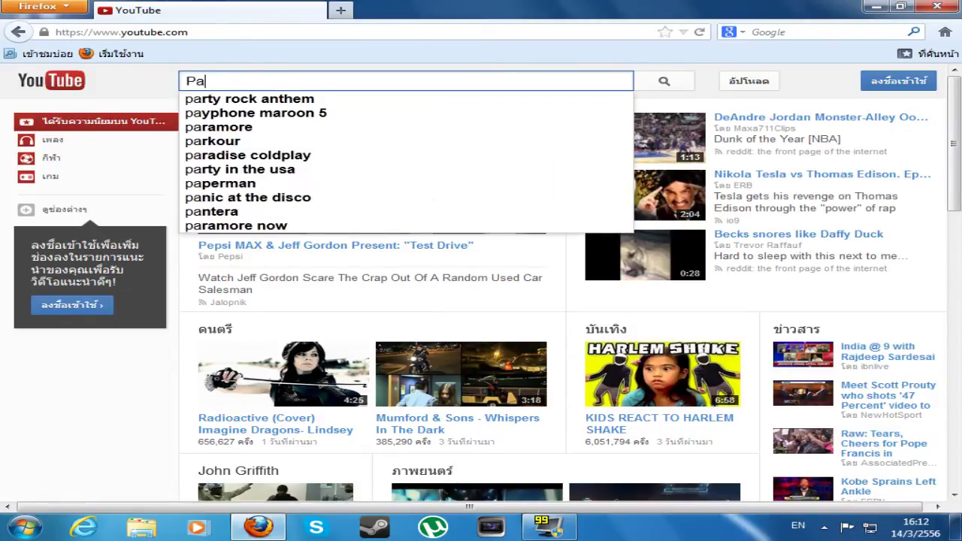
pyautogui.write('yphone punk')
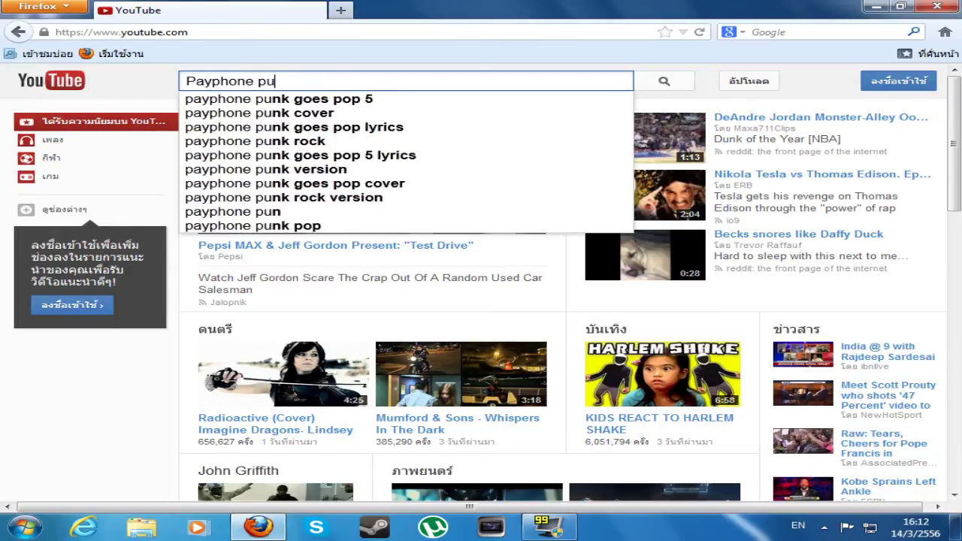
pyautogui.press('Return')
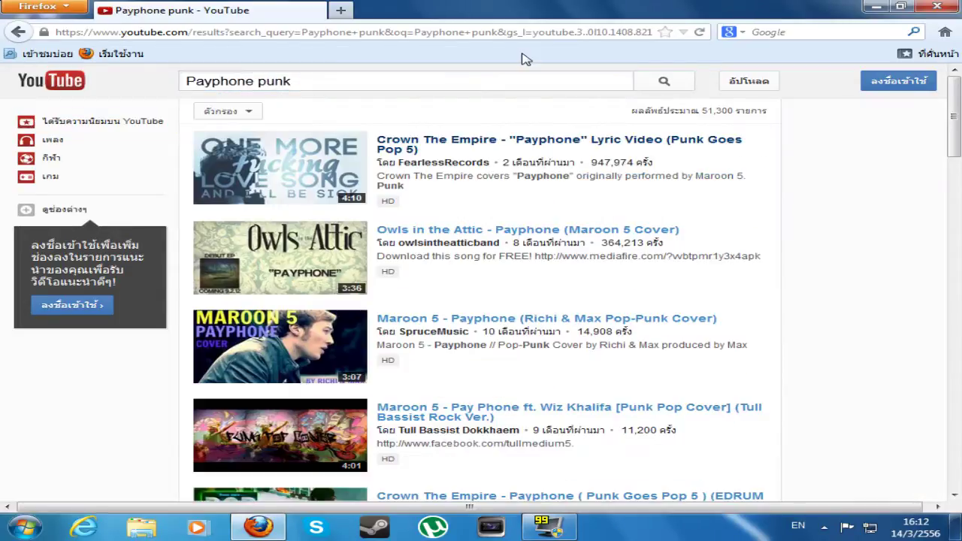
pyautogui.click(623, 188)
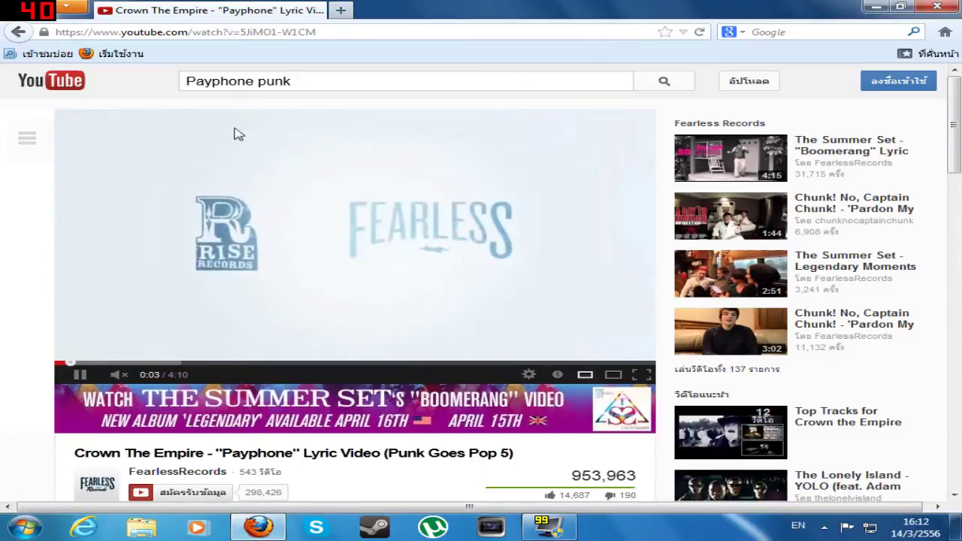
# In a new browser tab, search the web for "keepvid" and open the KeepVid website.
pyautogui.click(349, 8)
pyautogui.click(790, 32)
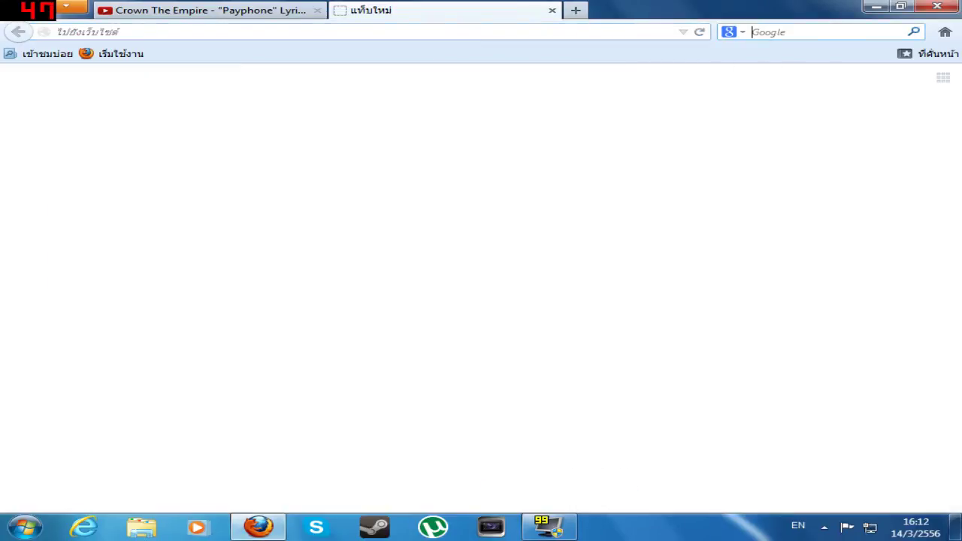
pyautogui.write('keepvid')
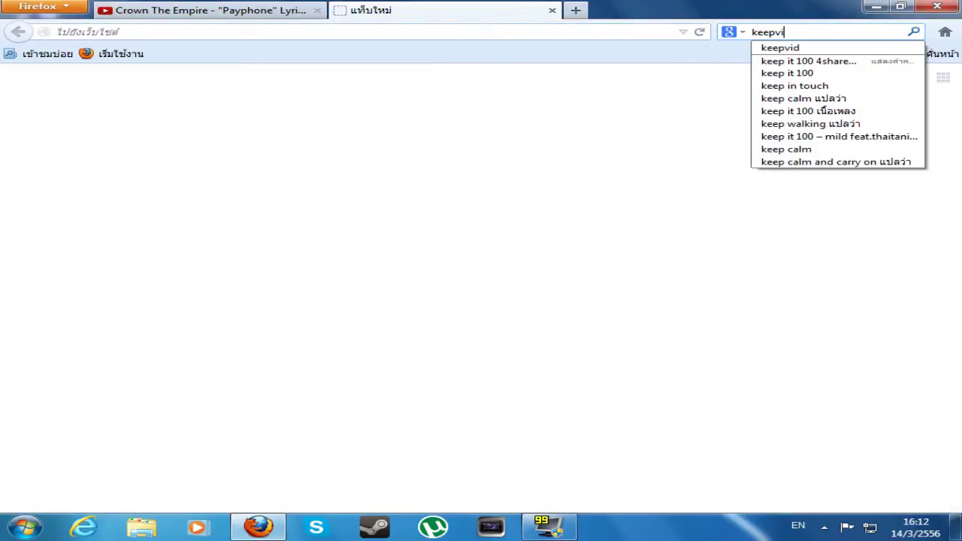
pyautogui.press('Return')
pyautogui.click(448, 230)
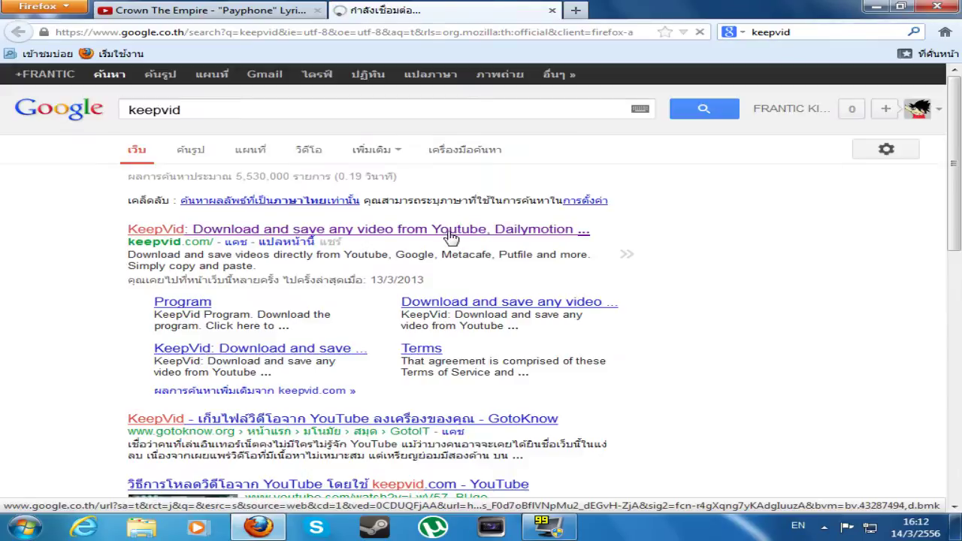
# Copy the YouTube video's URL and submit it on KeepVid for download links.
pyautogui.hotkey('ctrl', 'Tab')
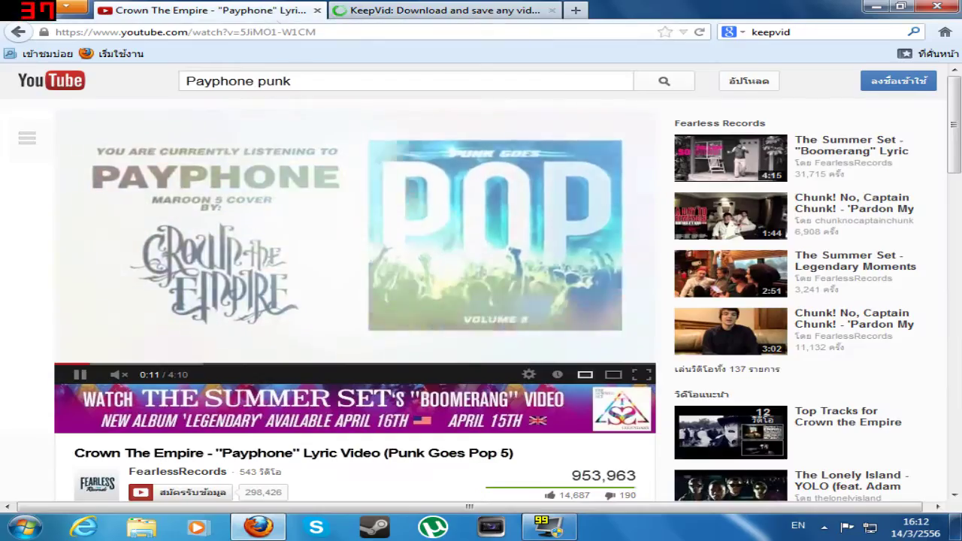
pyautogui.hotkey('ctrl', 'c')
pyautogui.hotkey('ctrl', 'Tab')
pyautogui.hotkey('ctrl', 'v')
pyautogui.press('Return')
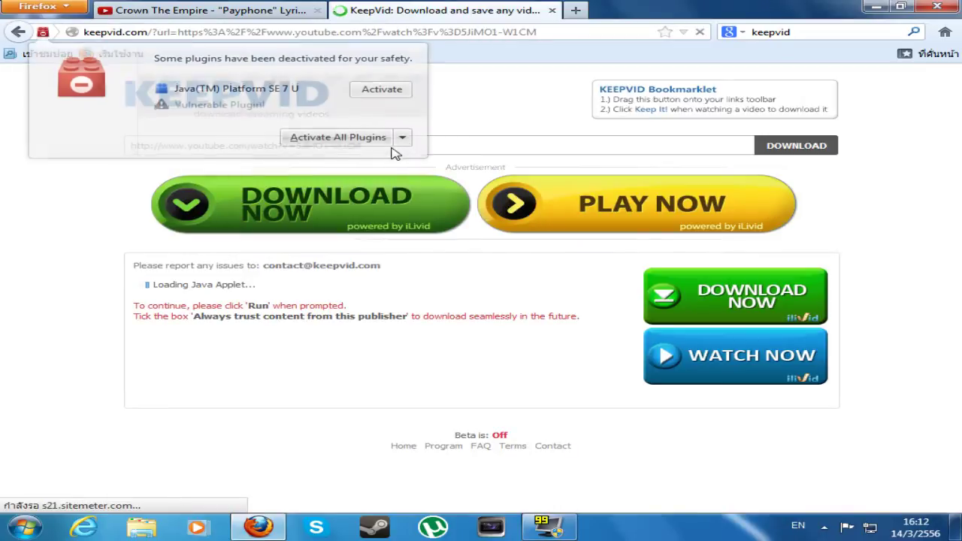
# Activate the blocked Java plugin, accept the risk and run the KeepVidDownloader application.
pyautogui.click(383, 91)
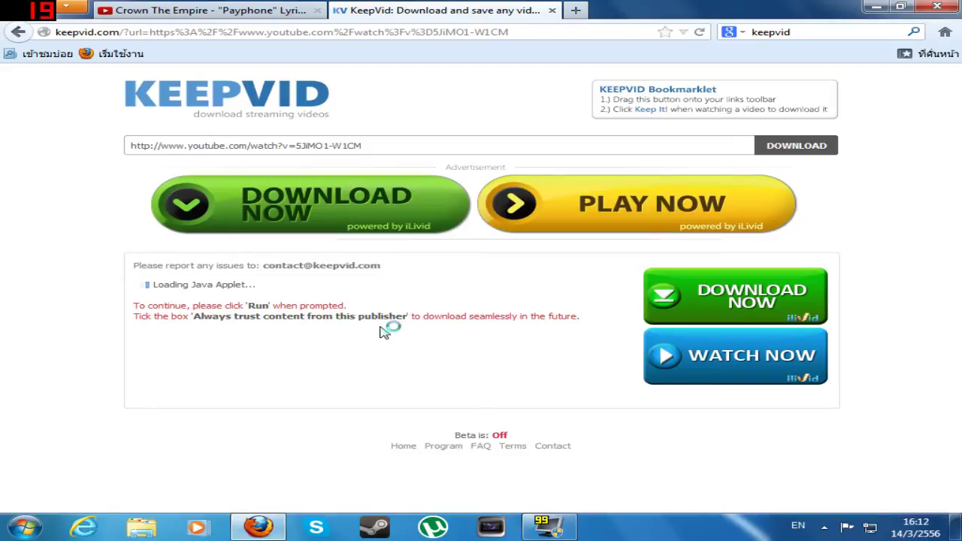
pyautogui.click(450, 309)
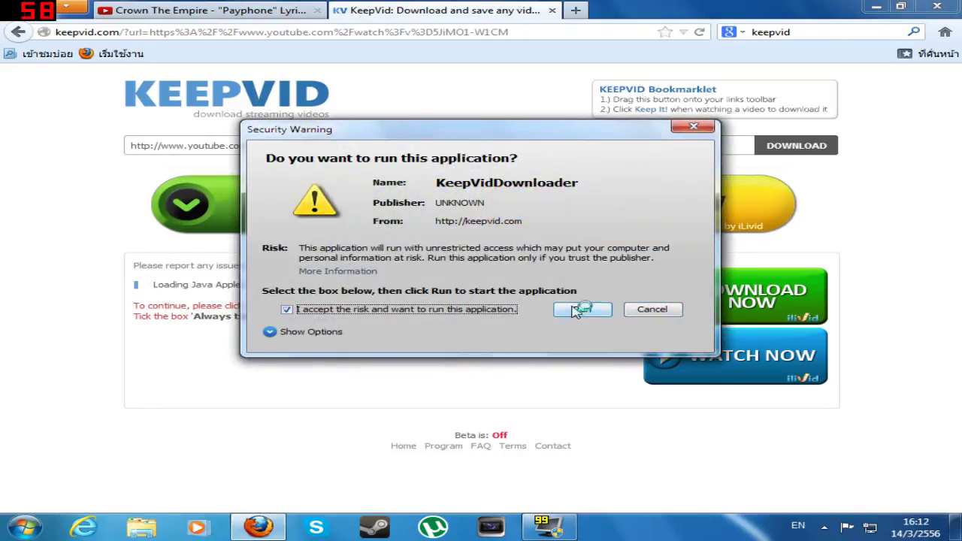
pyautogui.click(574, 310)
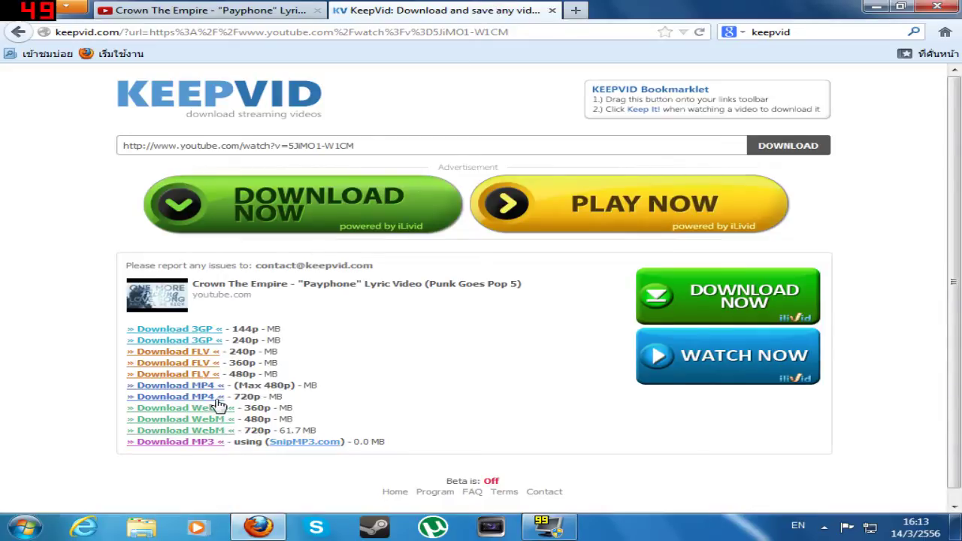
# Start downloading the 720p MP4 version of the Payphone video.
pyautogui.click(217, 398)
pyautogui.click(457, 315)
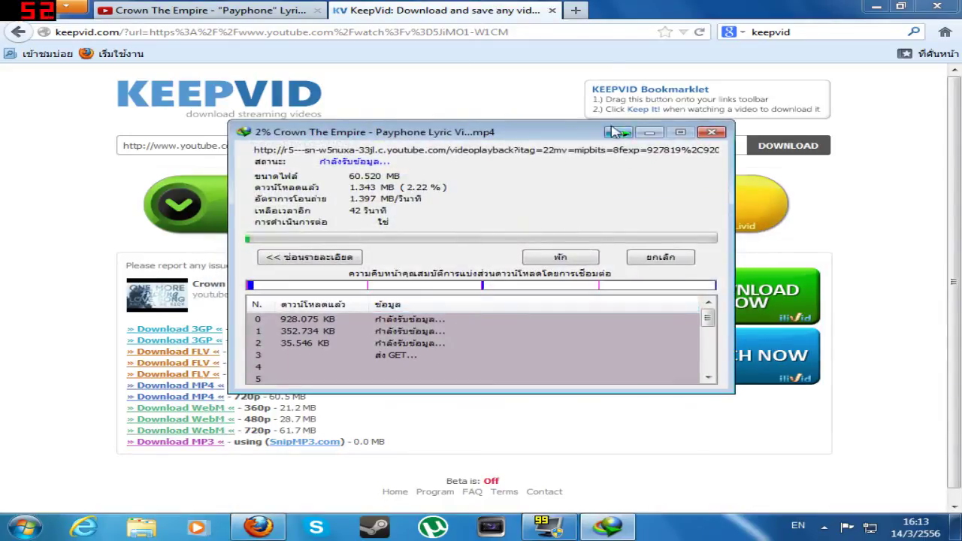
pyautogui.click(553, 17)
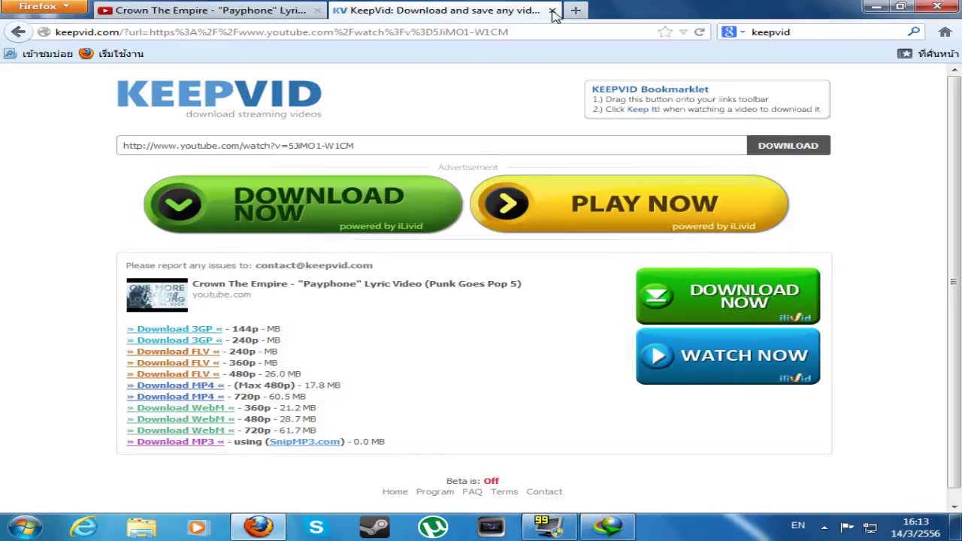
# Minimize the browser, then pause and cancel the running Payphone video download.
pyautogui.click(282, 534)
pyautogui.click(552, 257)
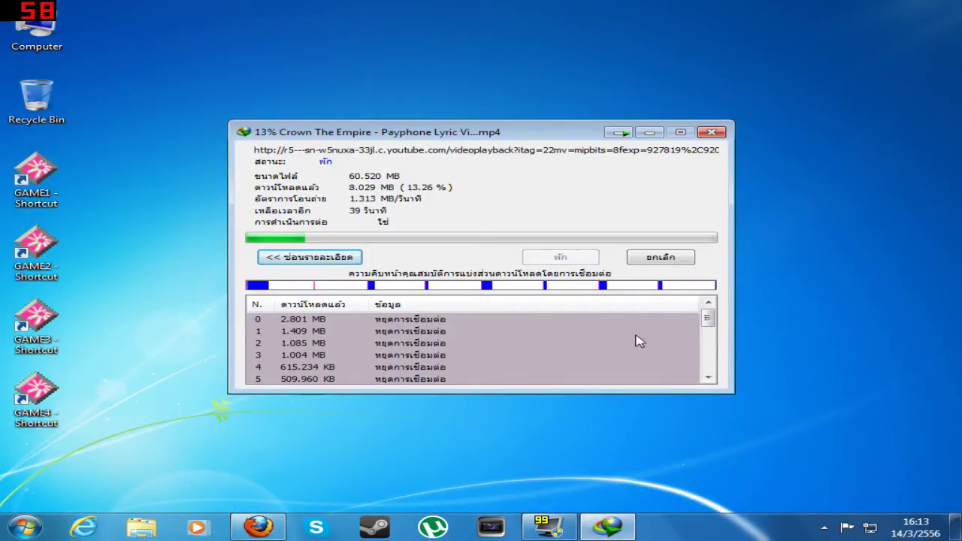
pyautogui.click(669, 258)
# Bring up the paused Crown The Empire - The Fallout download, resume it and hide its progress window.
pyautogui.click(824, 527)
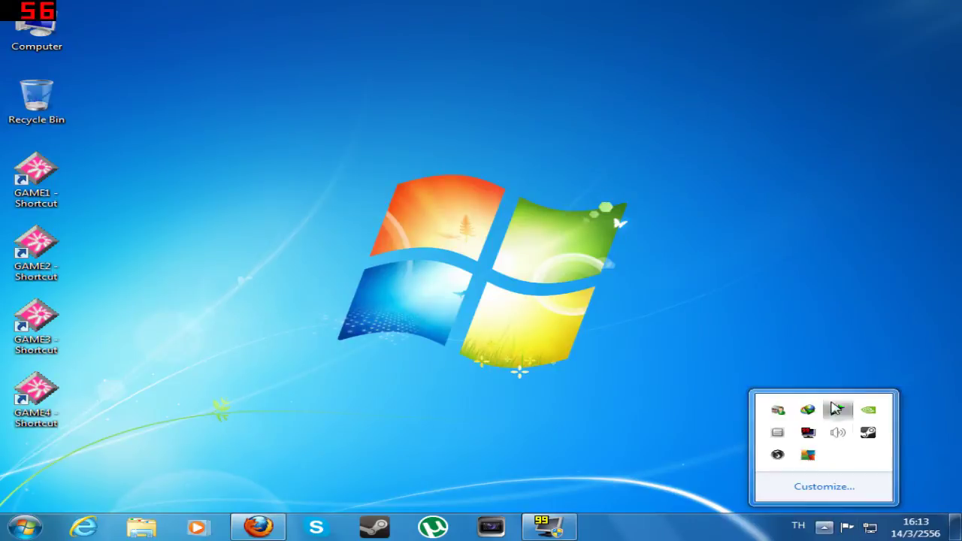
pyautogui.click(836, 408)
pyautogui.click(836, 413)
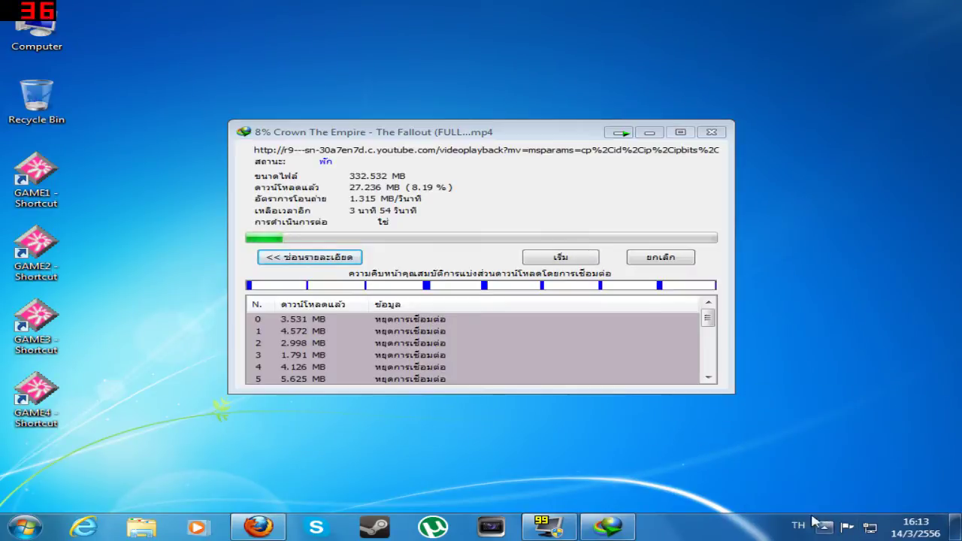
pyautogui.click(561, 257)
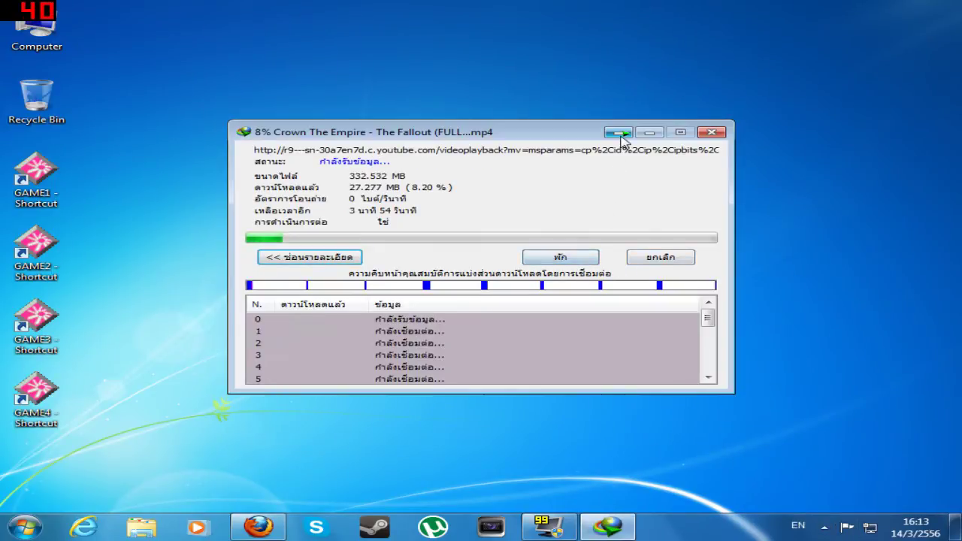
pyautogui.click(618, 133)
# Open Internet Download Manager and delete the unfinished Crown The Empire Payphone download from the list.
pyautogui.click(825, 527)
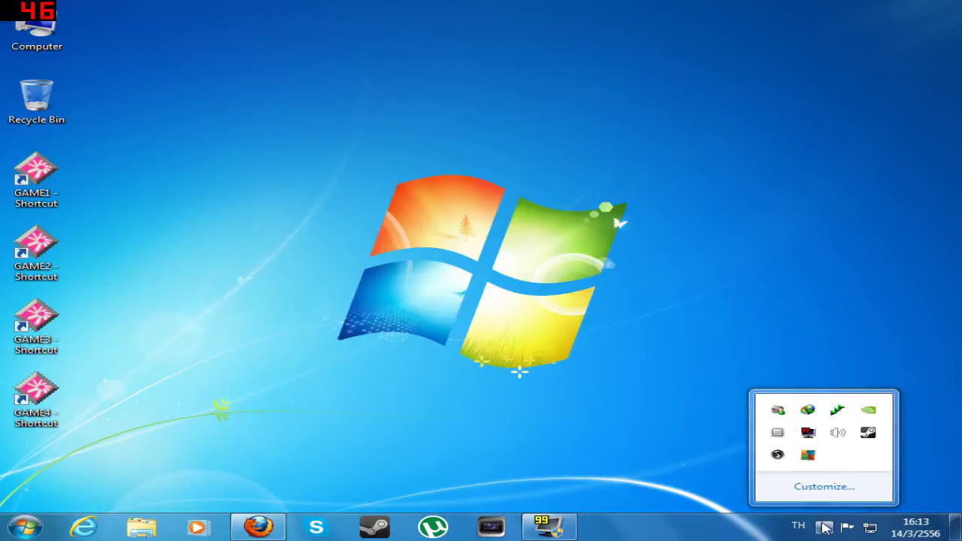
pyautogui.doubleClick(822, 412)
pyautogui.click(232, 452)
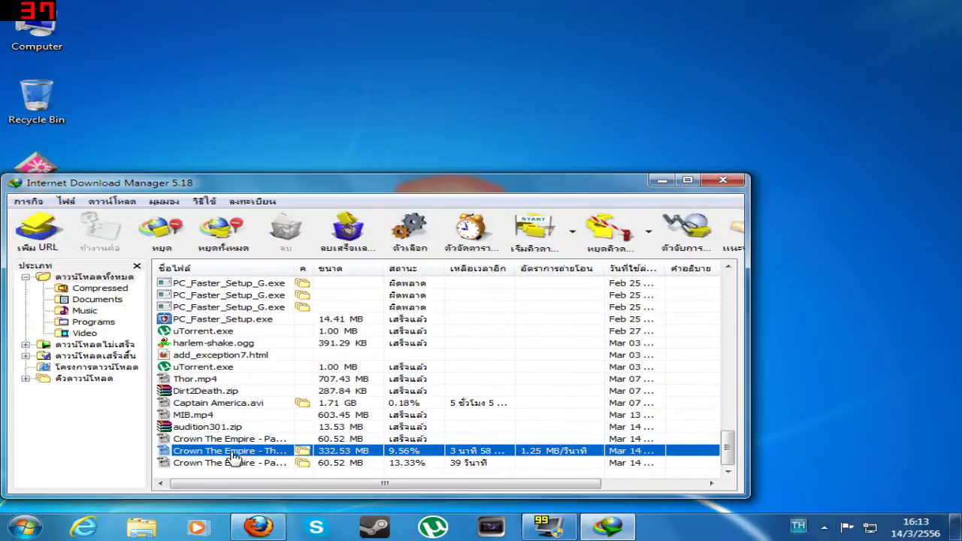
pyautogui.click(236, 463)
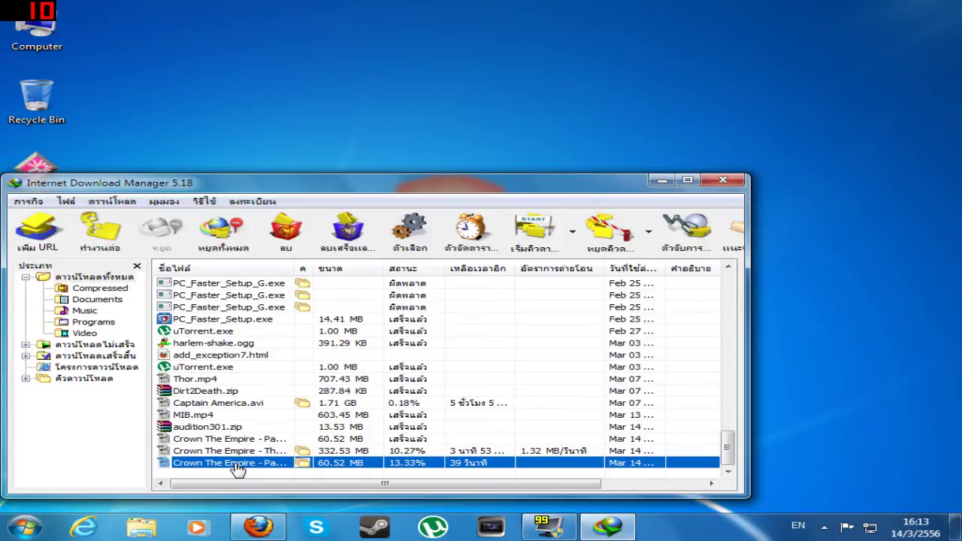
pyautogui.press('Delete')
pyautogui.click(309, 356)
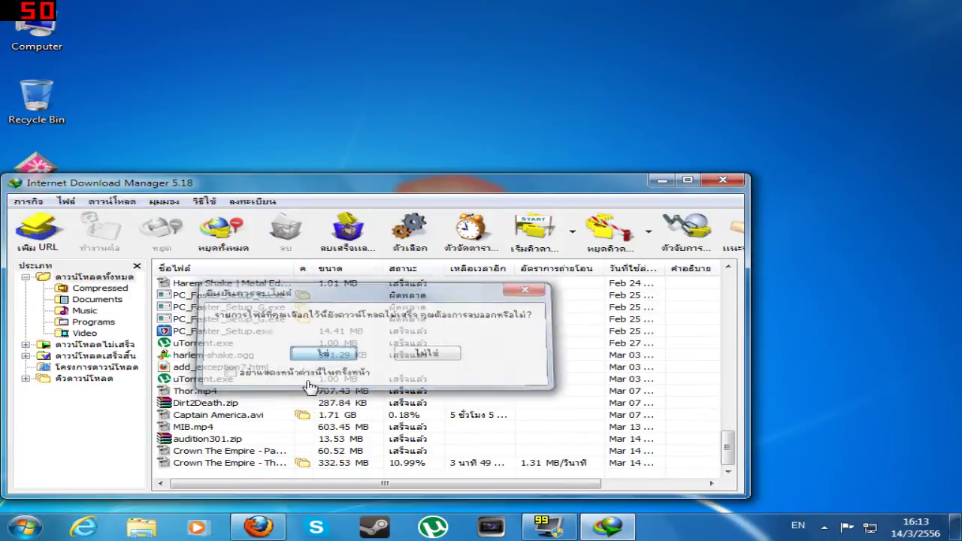
# View the completed Payphone download's properties, open the video in the media player and close the properties.
pyautogui.doubleClick(253, 455)
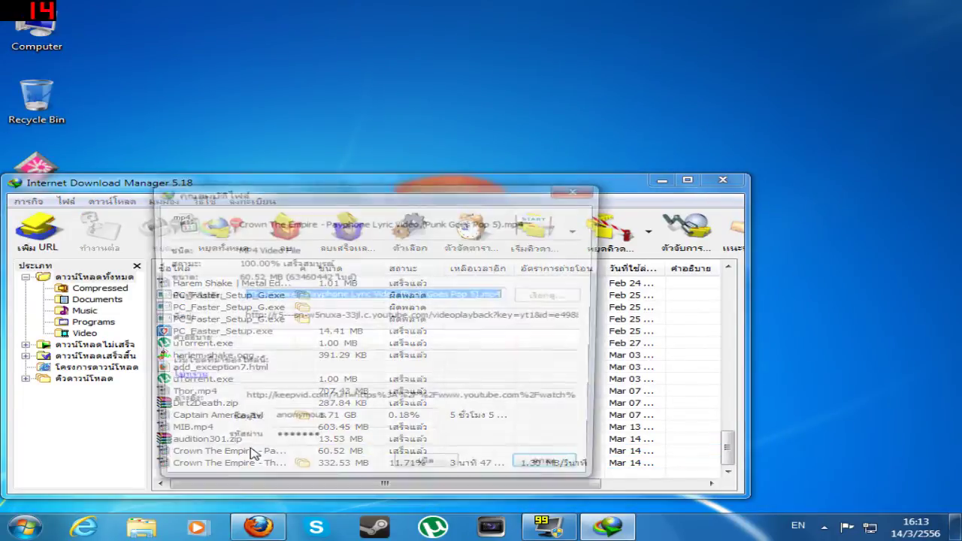
pyautogui.click(455, 470)
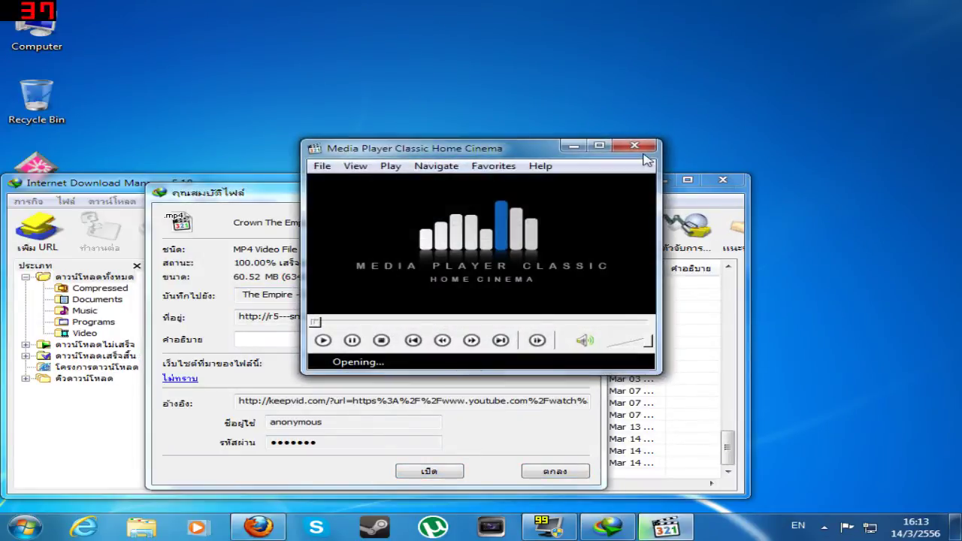
pyautogui.click(555, 471)
# Open the Video folder containing the finished Payphone download, minimizing the download manager, and select the video file.
pyautogui.rightClick(332, 453)
pyautogui.click(406, 282)
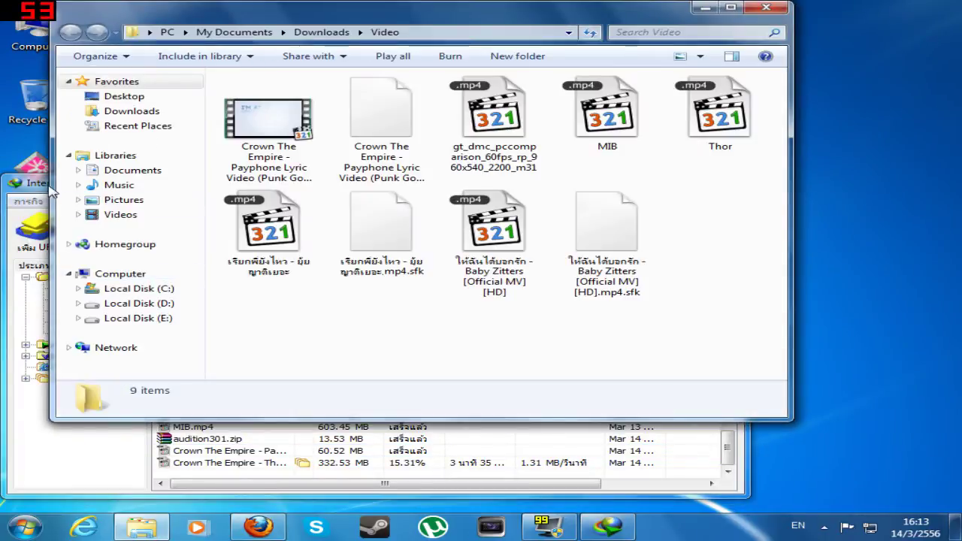
pyautogui.click(39, 184)
pyautogui.click(660, 179)
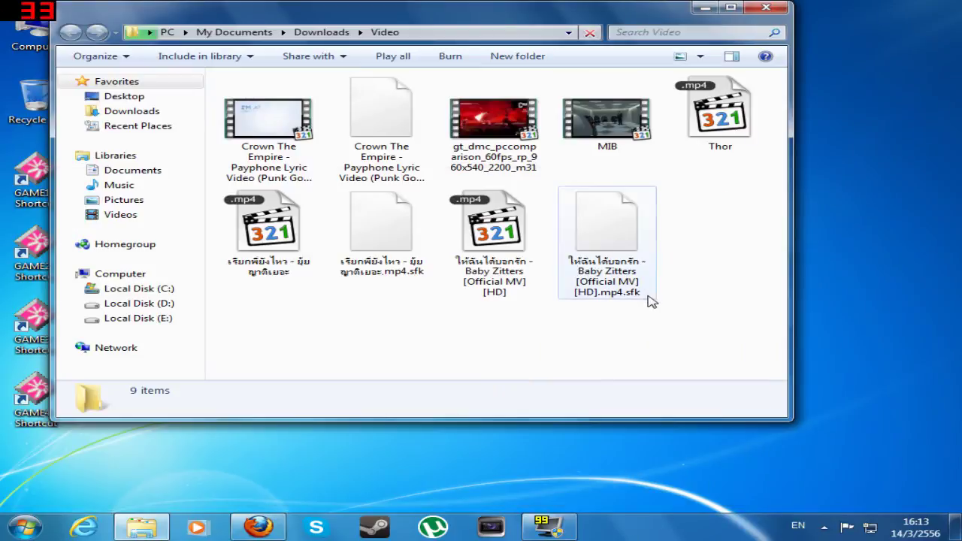
pyautogui.click(289, 272)
pyautogui.click(312, 179)
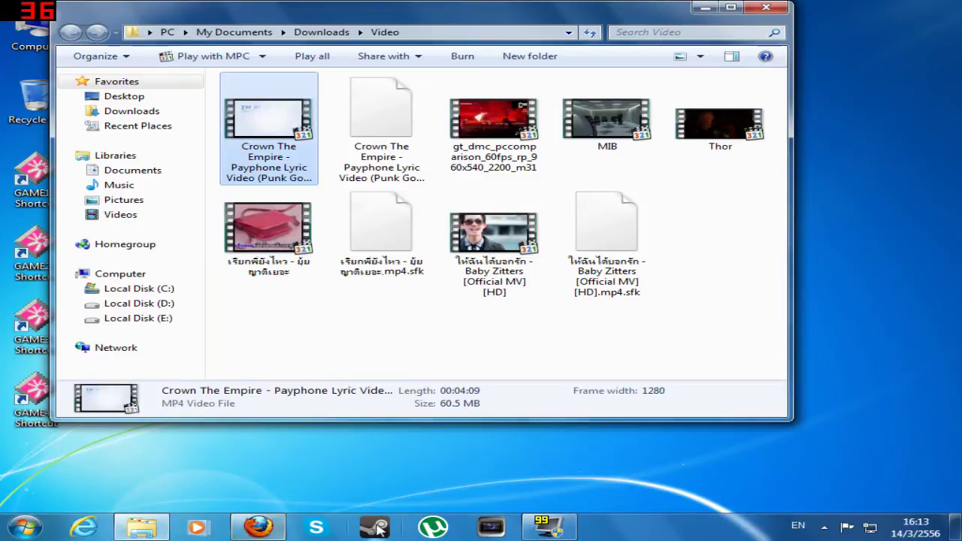
# Launch Sony Vegas Pro 10.0.
pyautogui.click(155, 526)
pyautogui.click(160, 526)
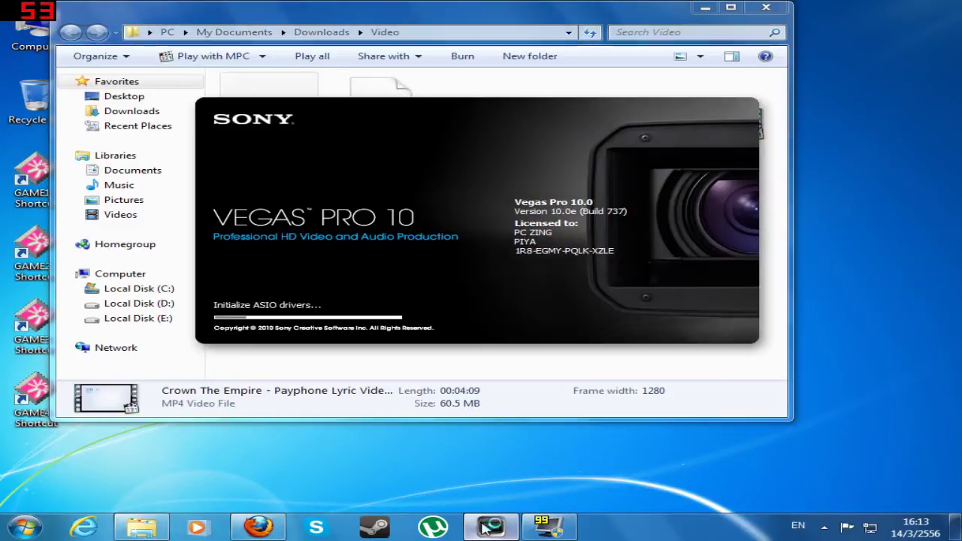
pyautogui.click(148, 519)
pyautogui.click(154, 526)
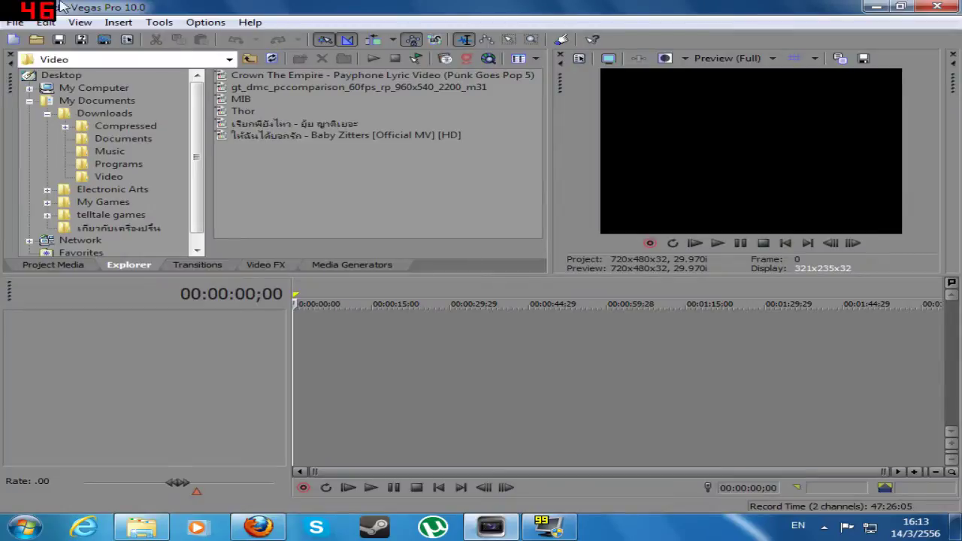
# Create a new project using the HDV 720-30p (1280x720, 29.970 fps) template.
pyautogui.click(15, 22)
pyautogui.click(41, 43)
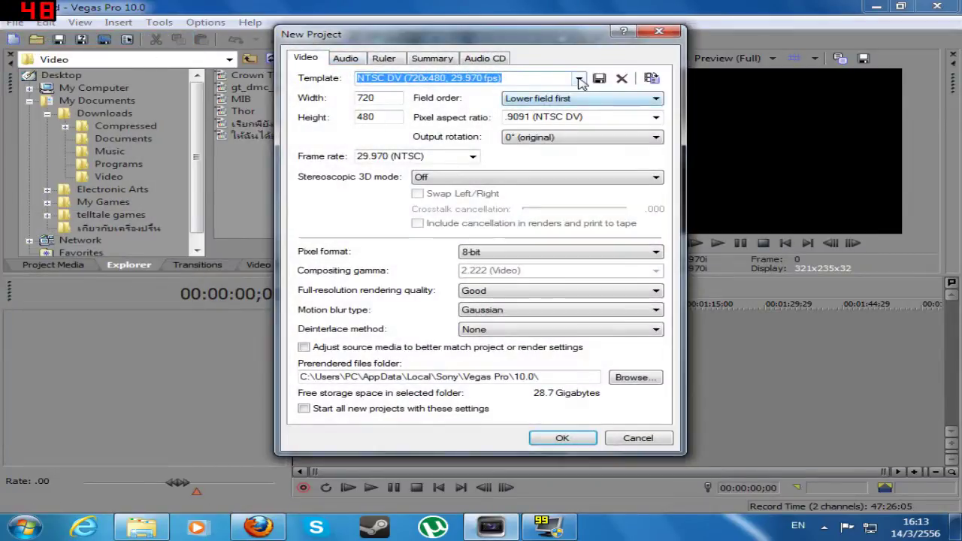
pyautogui.click(579, 79)
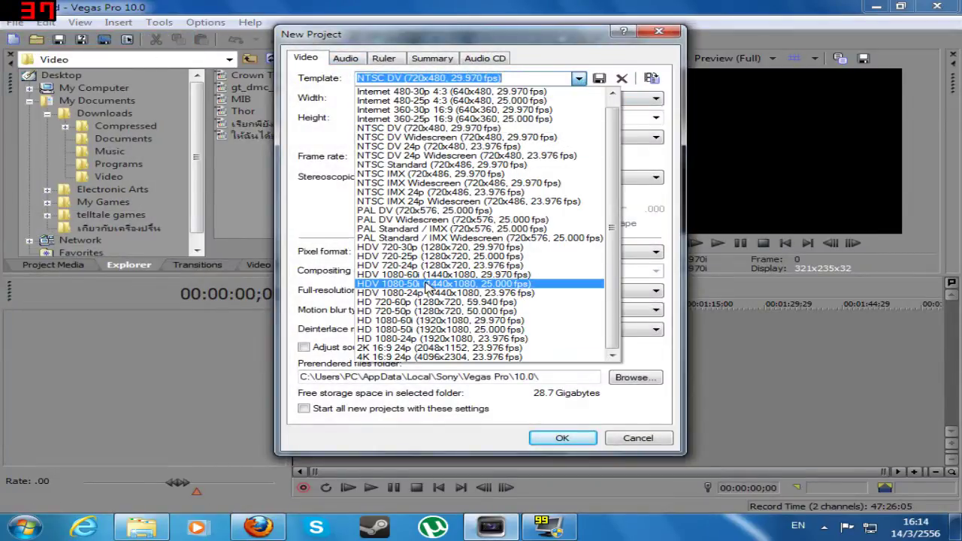
pyautogui.click(445, 248)
pyautogui.click(562, 438)
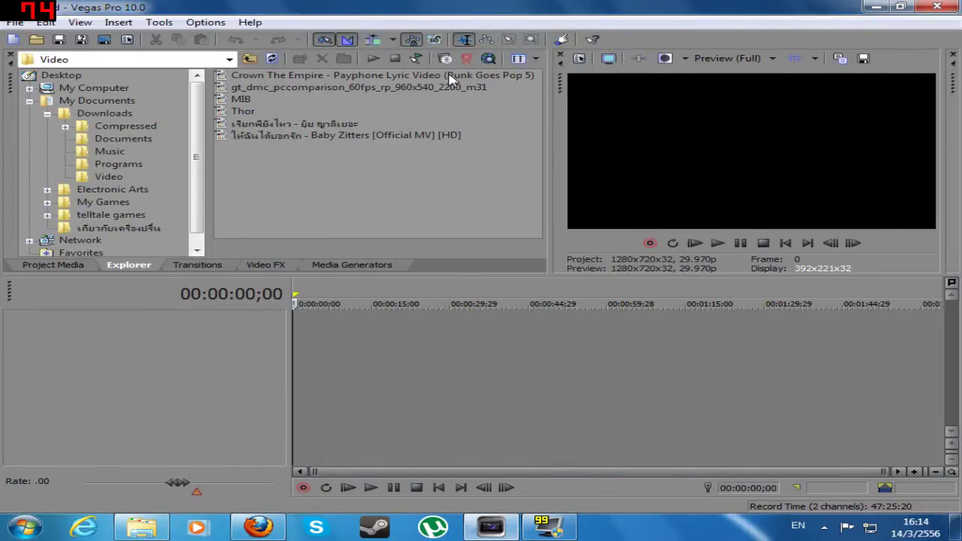
# Add the Crown The Empire Payphone lyric video from the Video folder to the timeline and return the cursor to the start.
pyautogui.click(141, 527)
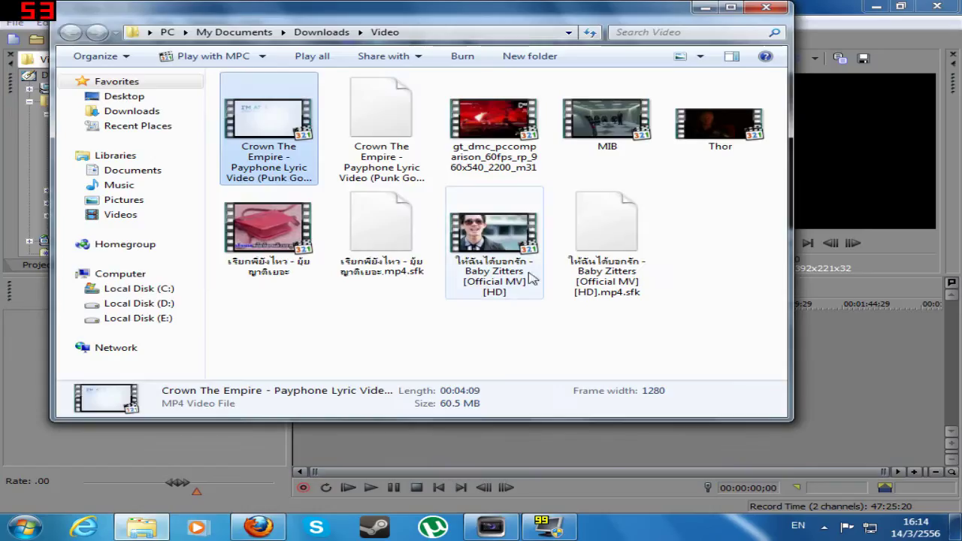
pyautogui.moveTo(389, 518); pyautogui.dragTo(272, 383)
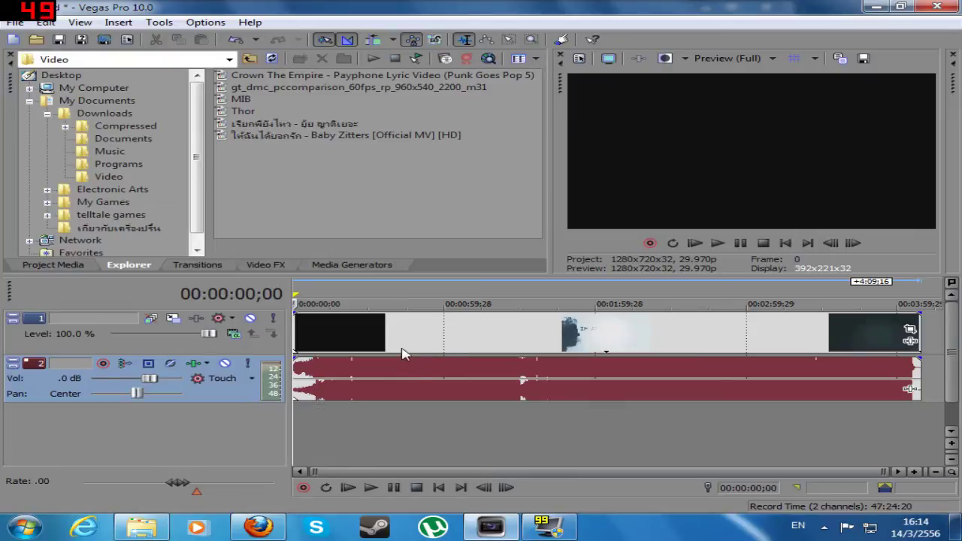
pyautogui.click(392, 345)
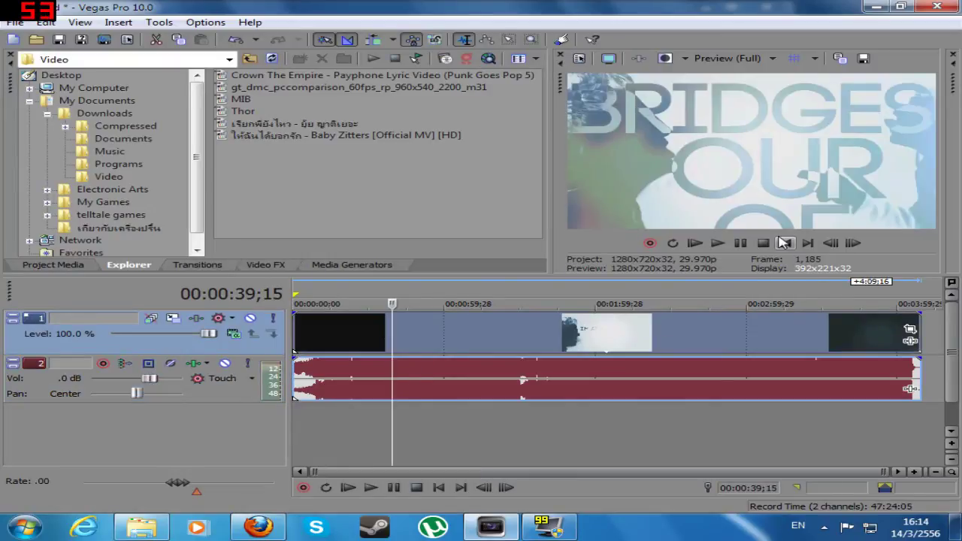
pyautogui.hotkey('ctrl', 'Home')
# Delete the Payphone video event and its empty video track, keeping only the audio track.
pyautogui.click(339, 331)
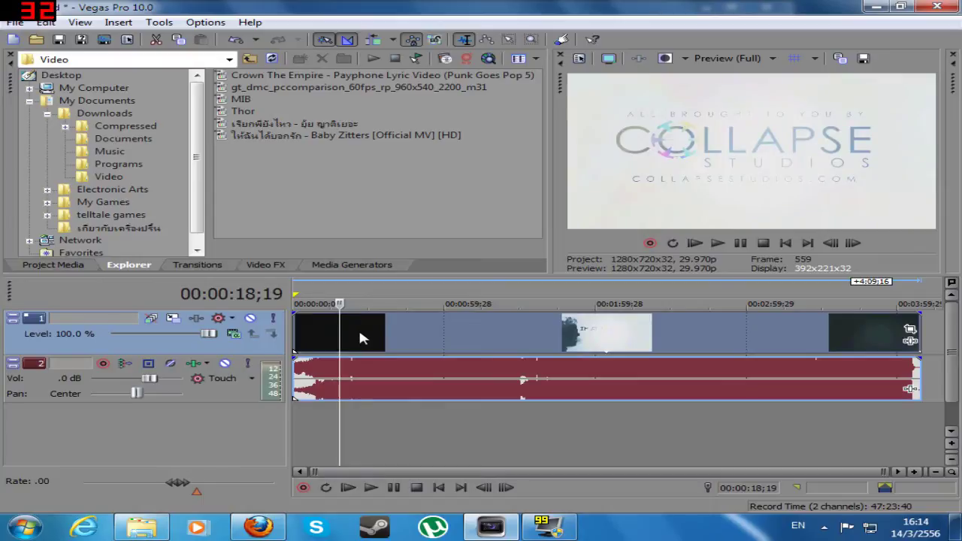
pyautogui.rightClick(359, 327)
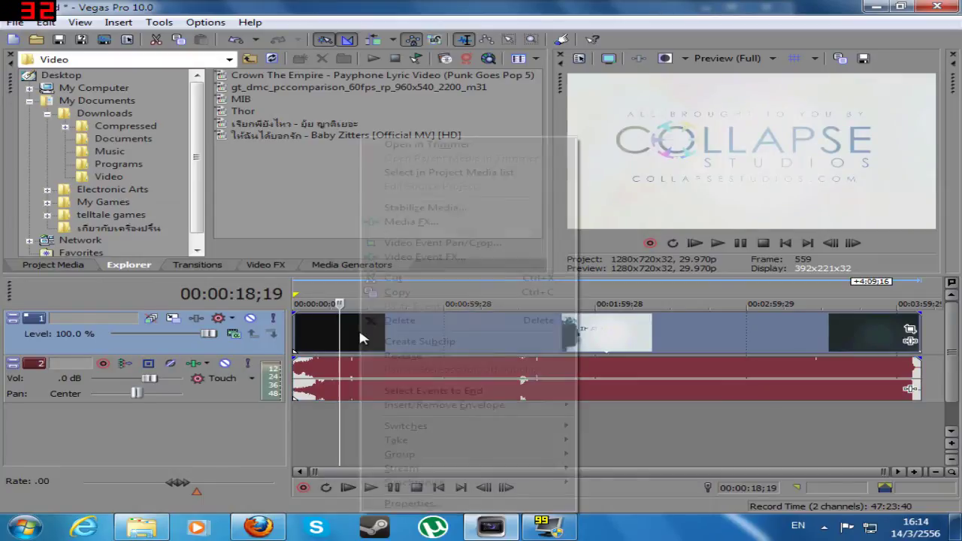
pyautogui.click(399, 320)
pyautogui.press('Home')
pyautogui.rightClick(325, 339)
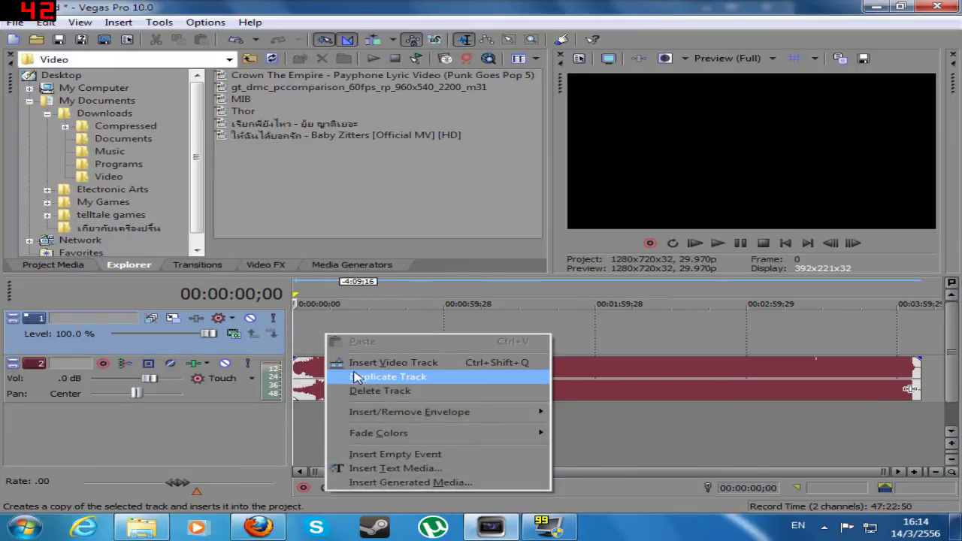
pyautogui.click(359, 391)
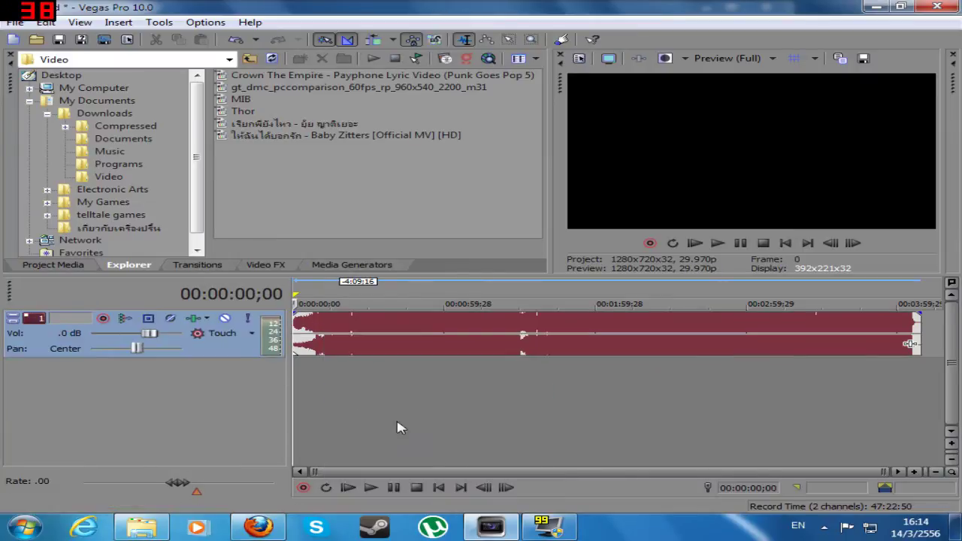
# Open the Render As settings with MP3 Audio as the file type and the Highest Quality VBR Stereo Audio template.
pyautogui.click(104, 39)
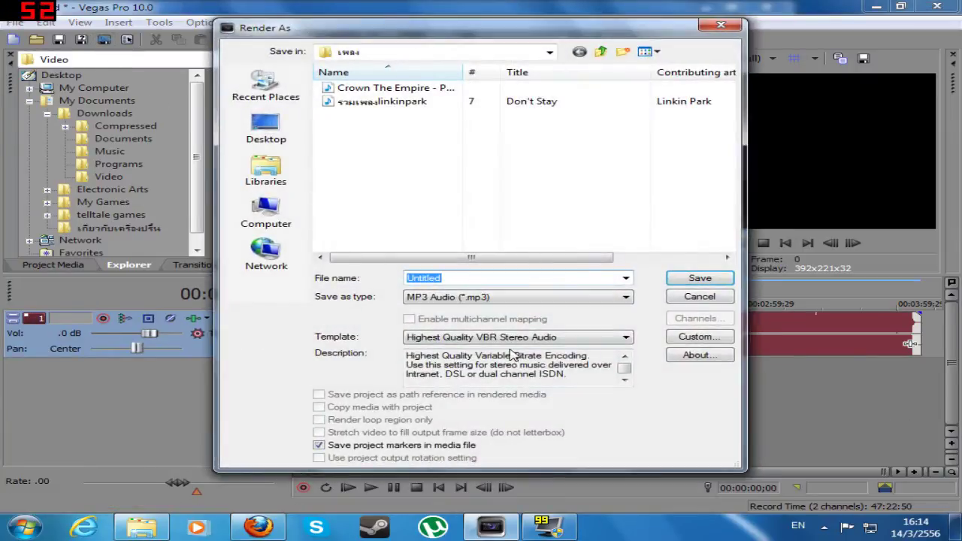
pyautogui.click(516, 297)
pyautogui.click(515, 297)
pyautogui.click(512, 338)
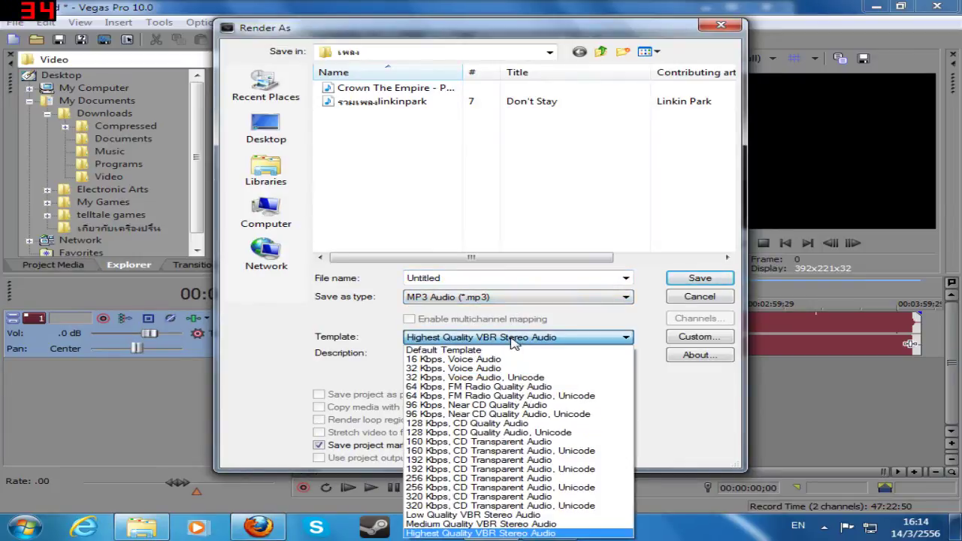
pyautogui.click(513, 339)
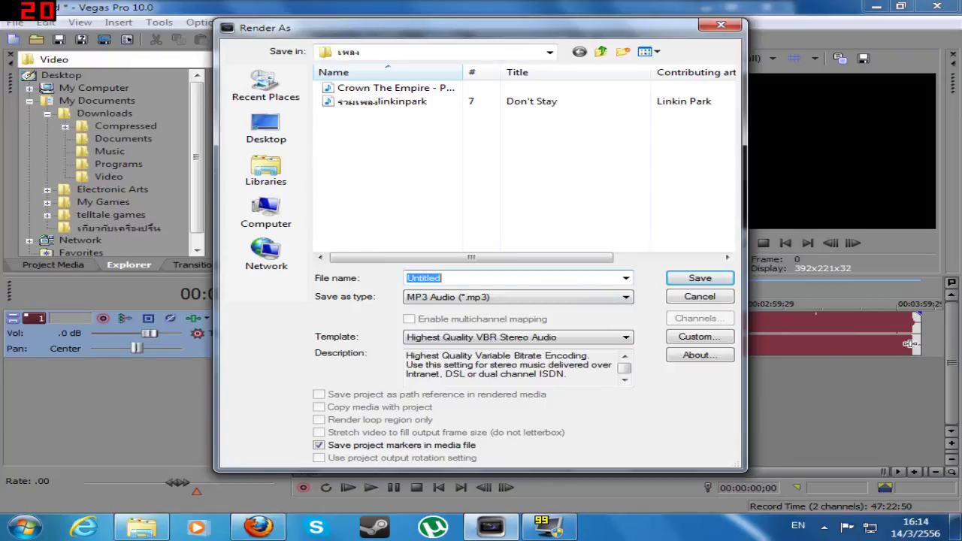
# Copy the "Crown The Empire - Payphone" part of the video's file name from the Video folder and minimize the folder.
pyautogui.click(142, 528)
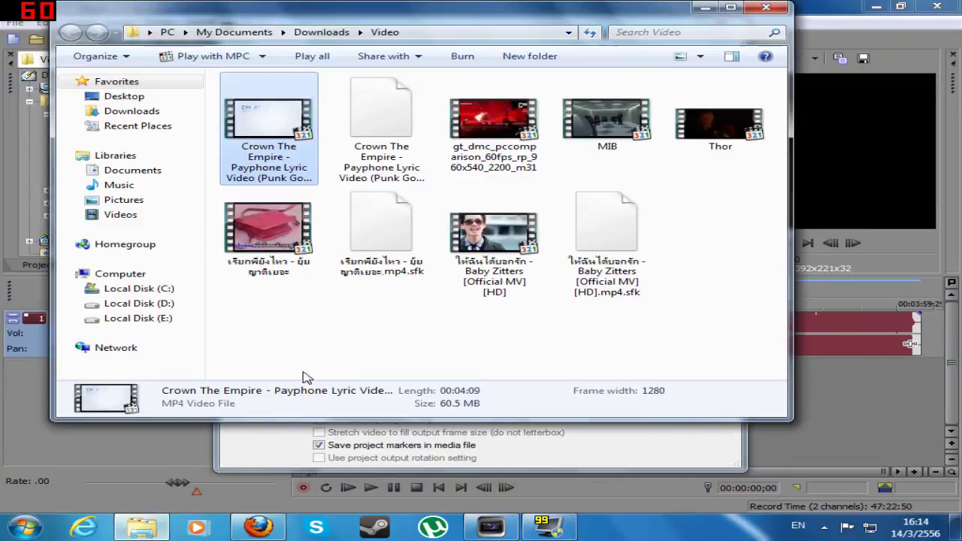
pyautogui.click(293, 156)
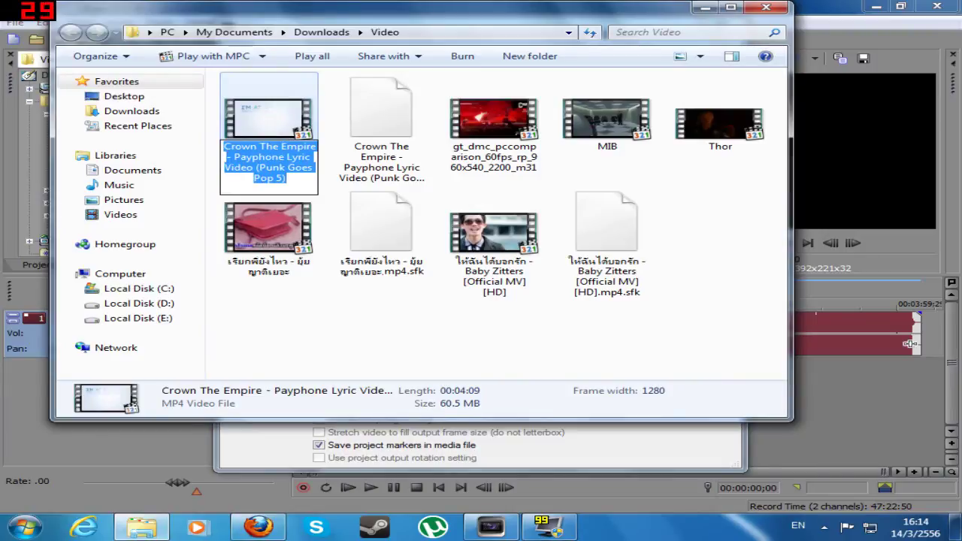
pyautogui.click(269, 166)
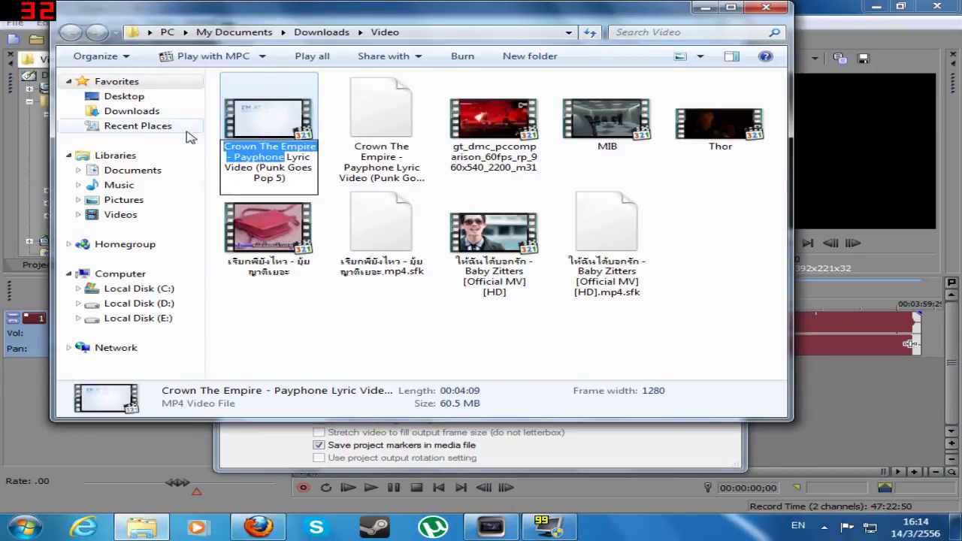
pyautogui.click(421, 331)
pyautogui.click(706, 7)
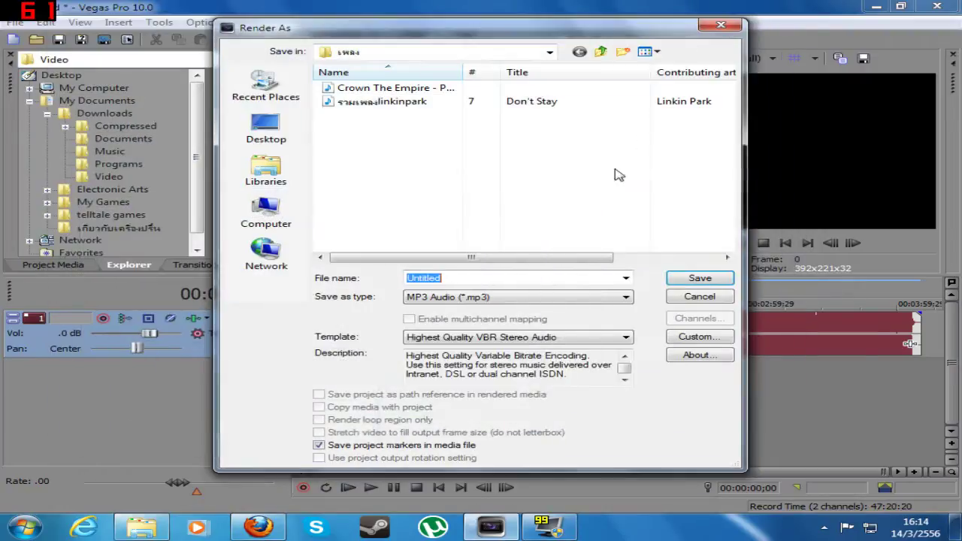
# Render the audio as "Crown The Empire - Payphone" in MP3 format, overwriting the existing file.
pyautogui.write('Crown The Empire - Payphone')
pyautogui.click(699, 282)
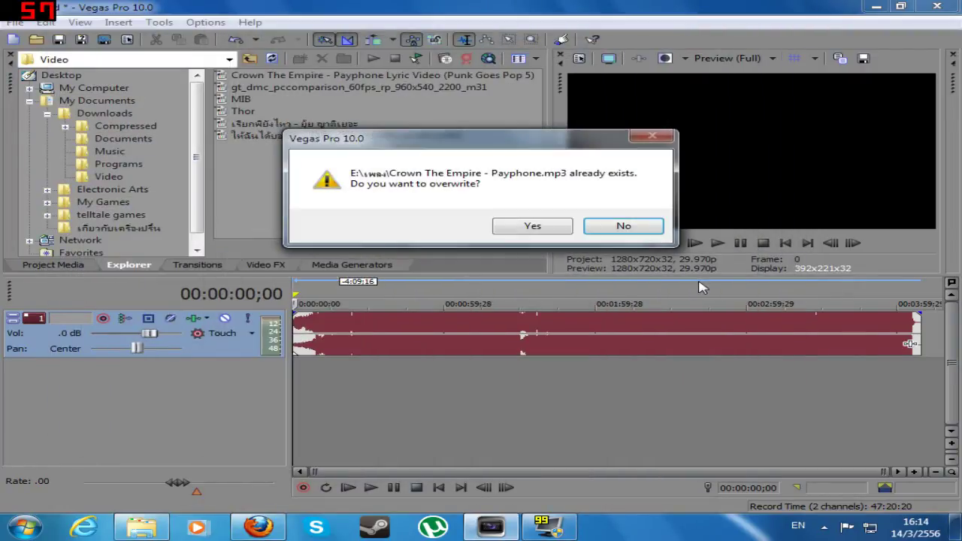
pyautogui.click(532, 226)
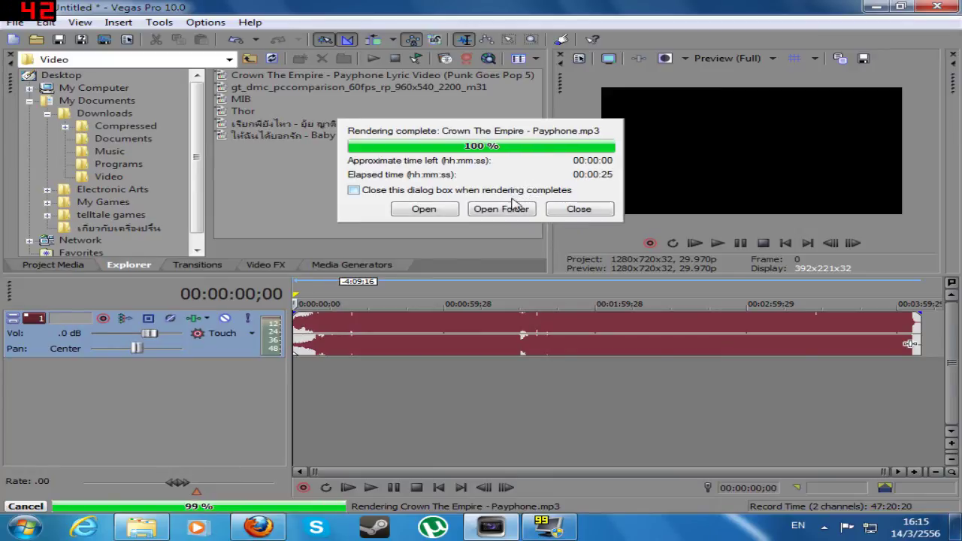
# Dismiss the finished render dialog and close Vegas Pro without saving the project.
pyautogui.click(579, 209)
pyautogui.click(937, 6)
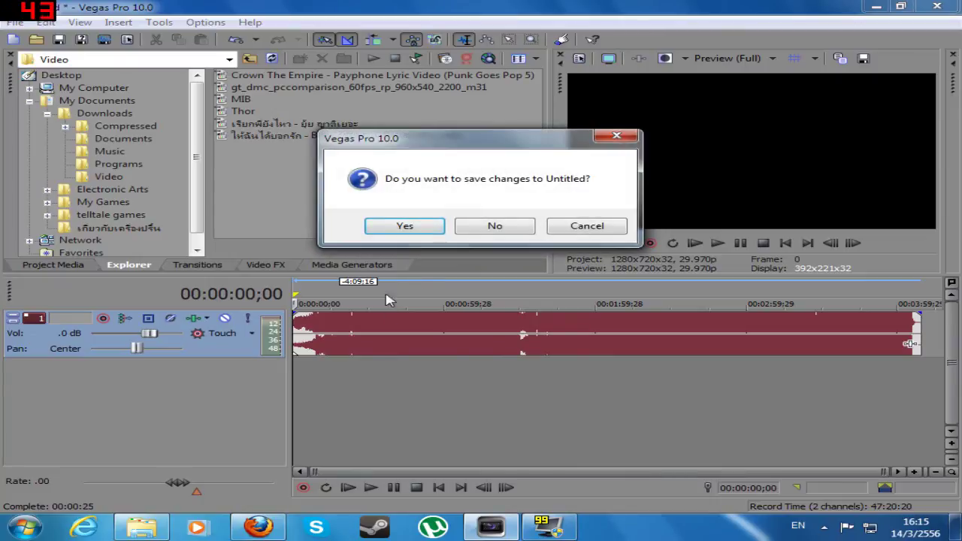
pyautogui.click(495, 226)
# Locate the rendered Crown The Empire - Payphone MP3 in the เพลง folder on Local Disk (E:), select it and minimize the window.
pyautogui.click(141, 527)
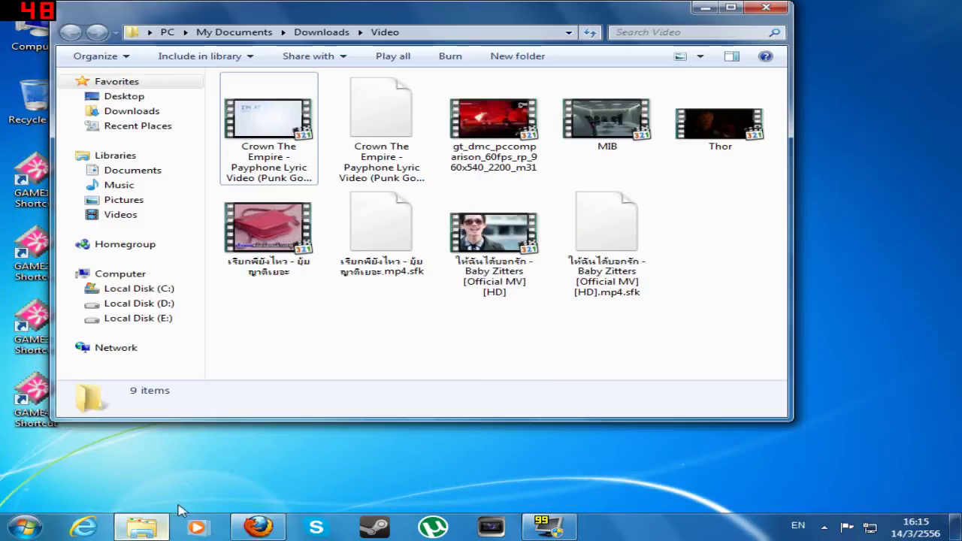
pyautogui.click(139, 318)
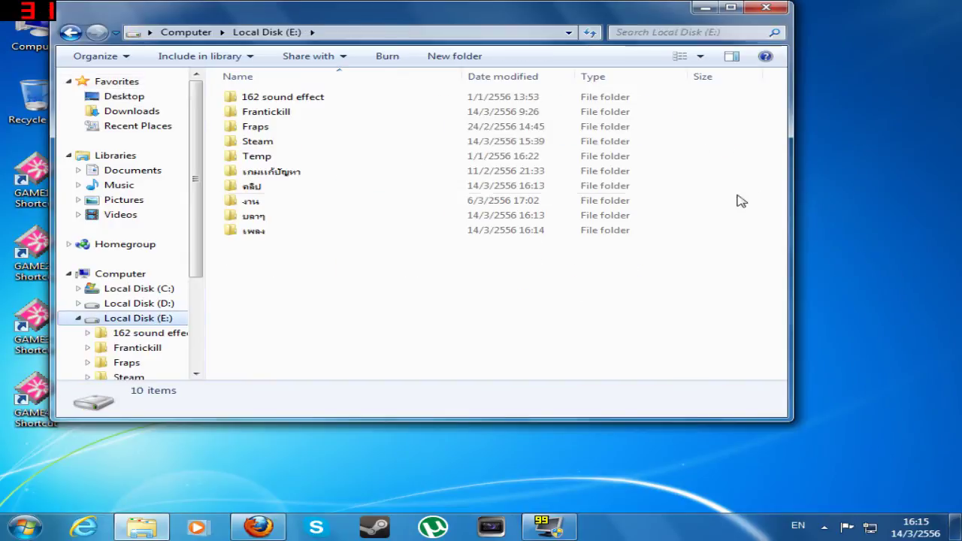
pyautogui.click(338, 233)
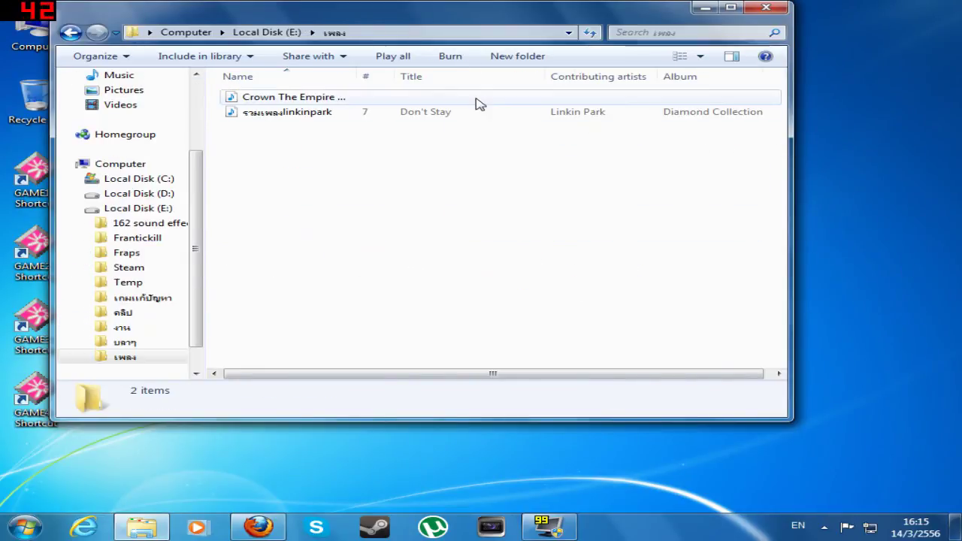
pyautogui.click(475, 101)
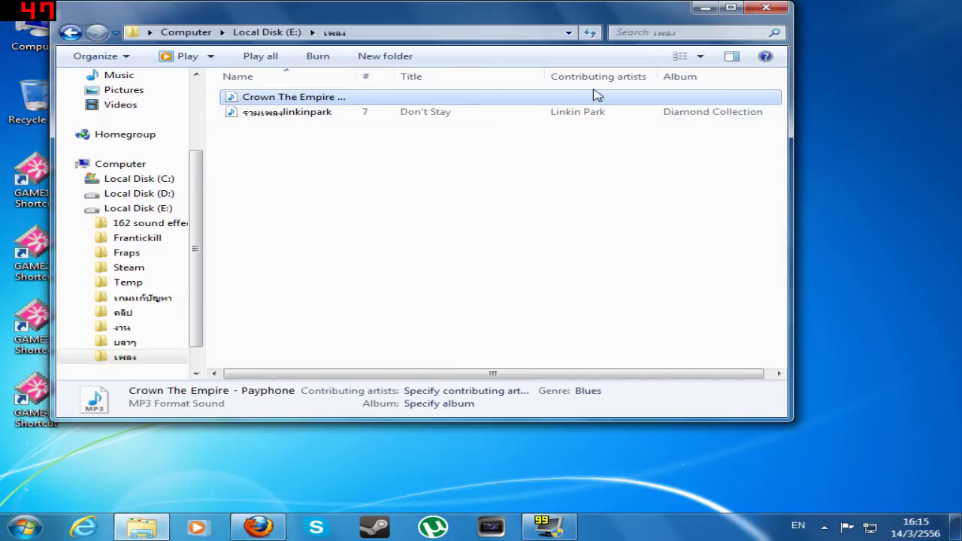
pyautogui.click(705, 6)
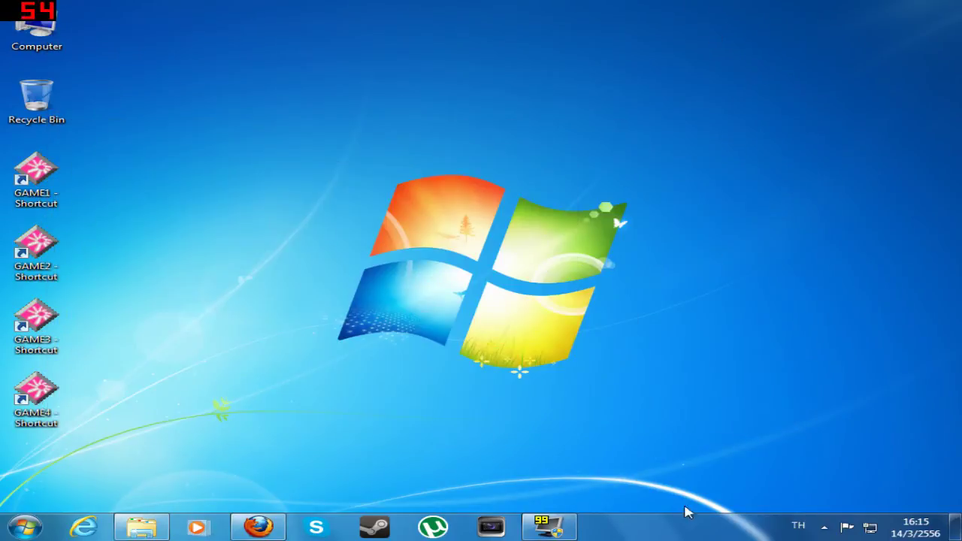